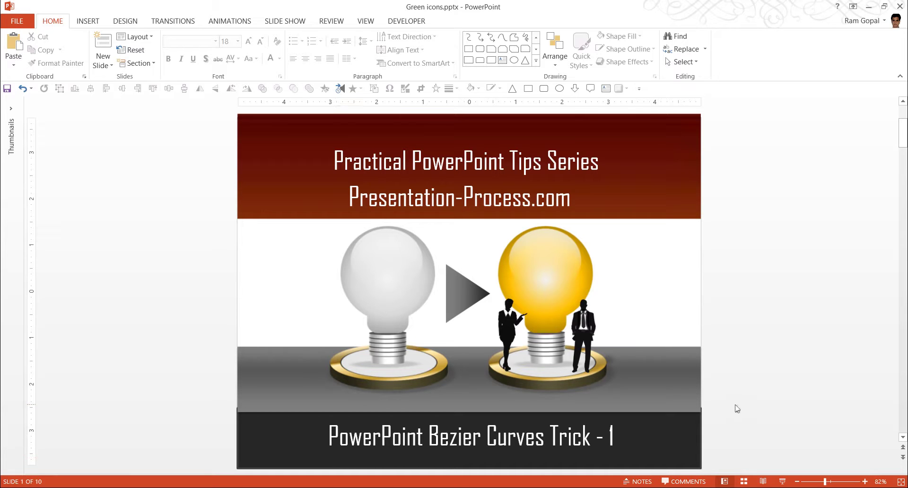
Step: Draw a tall, very narrow isosceles triangle in the middle of blank slide 4
scroll(736, 404, "down", 1)
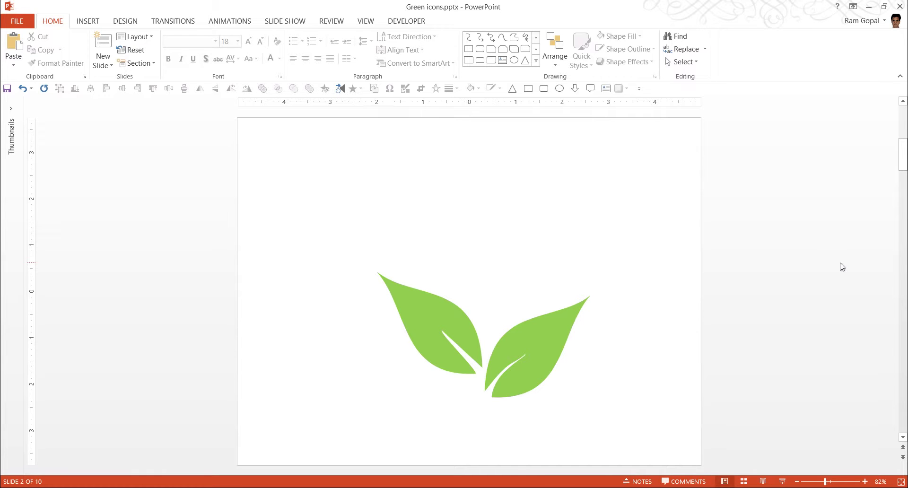
scroll(841, 266, "down", 1)
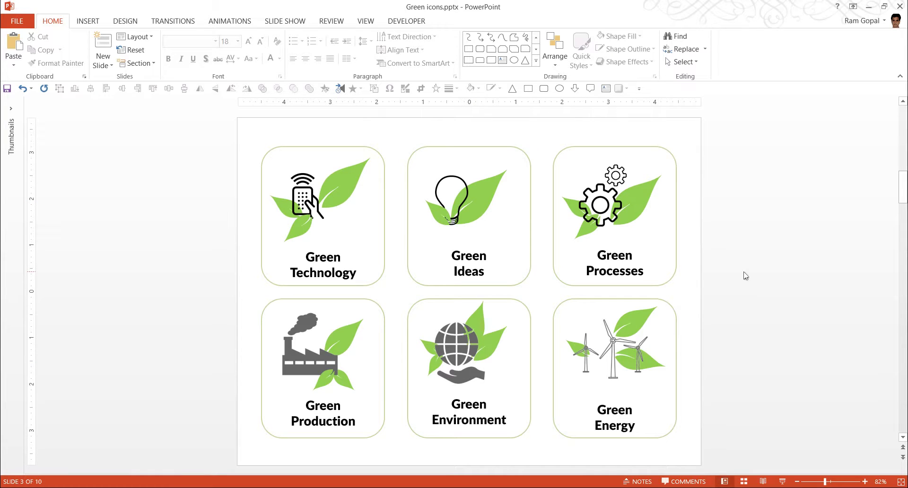
scroll(745, 276, "down", 1)
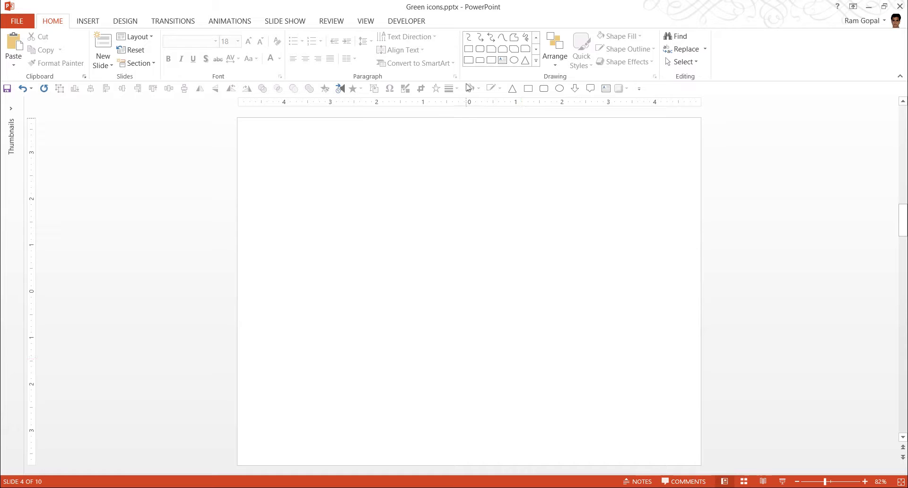
left_click(536, 60)
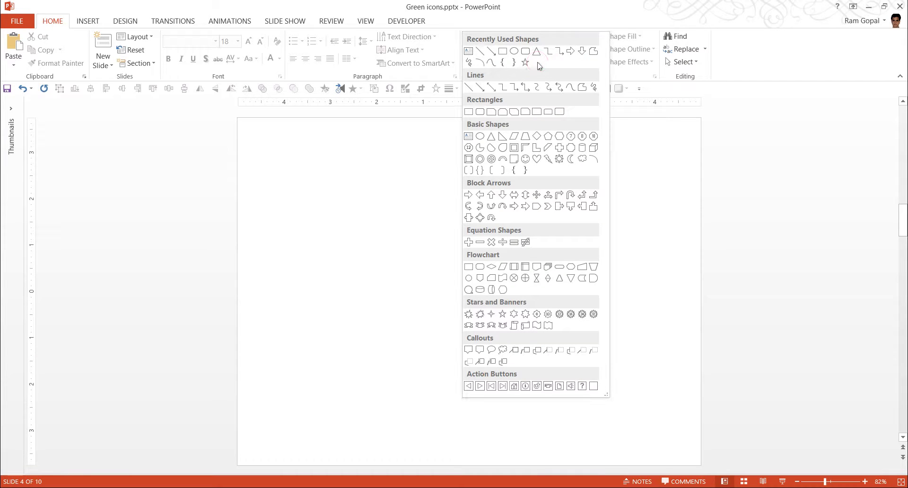
left_click(492, 137)
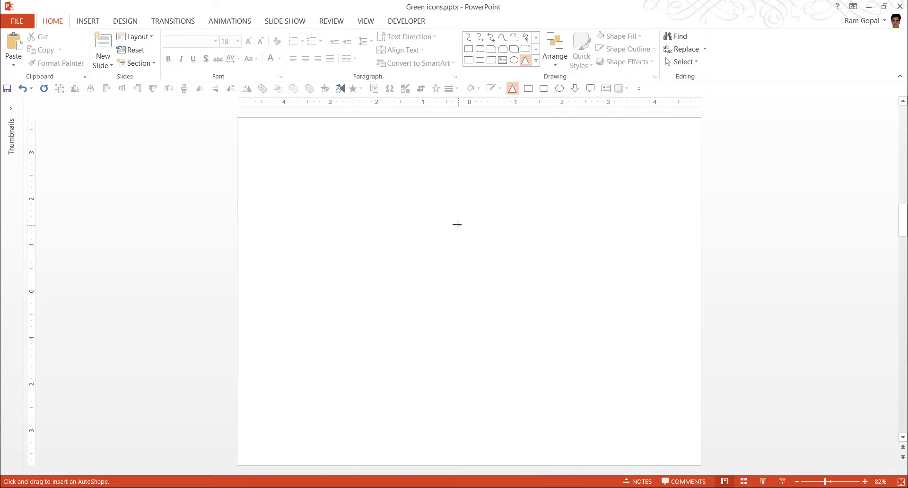
left_click_drag(455, 220, 471, 381)
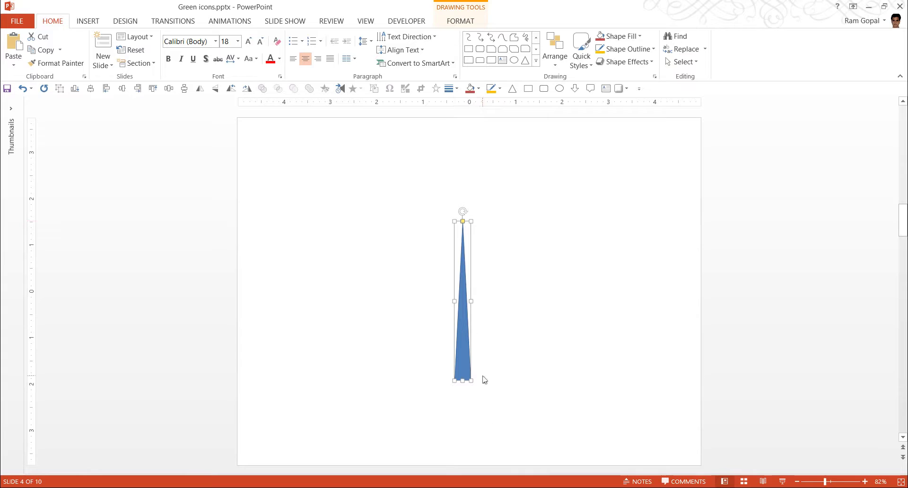
Step: Edit the triangle's points at both base corners so its two long sides bulge outward into a symmetrical leaf outline
right_click(466, 267)
left_click(507, 346)
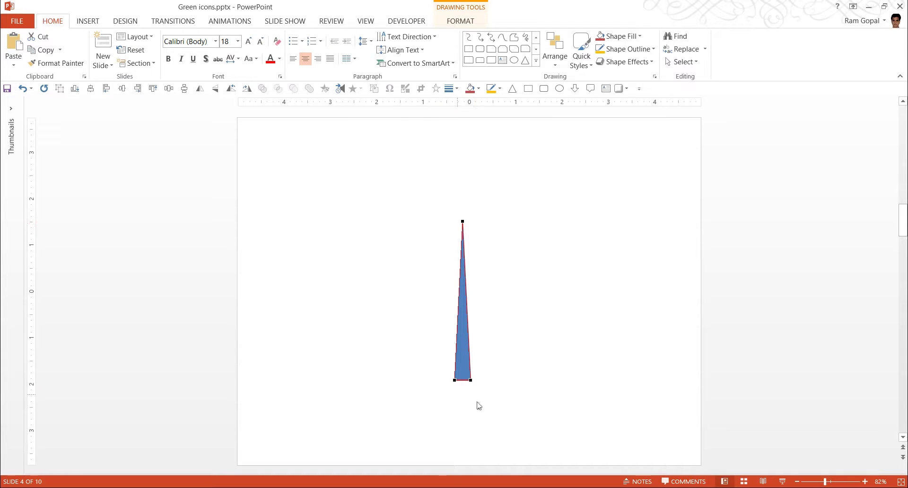
left_click(454, 380)
left_click_drag(457, 327, 416, 327)
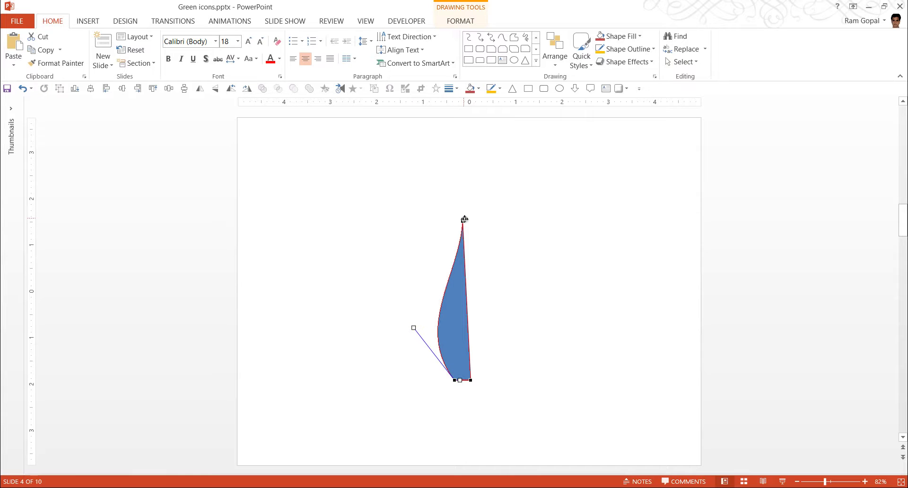
left_click(469, 380)
left_click_drag(467, 327, 512, 328)
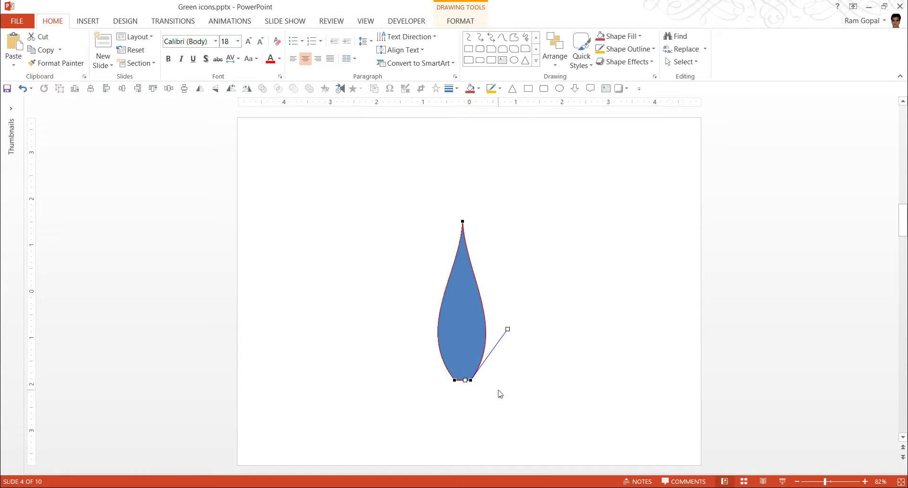
left_click(533, 394)
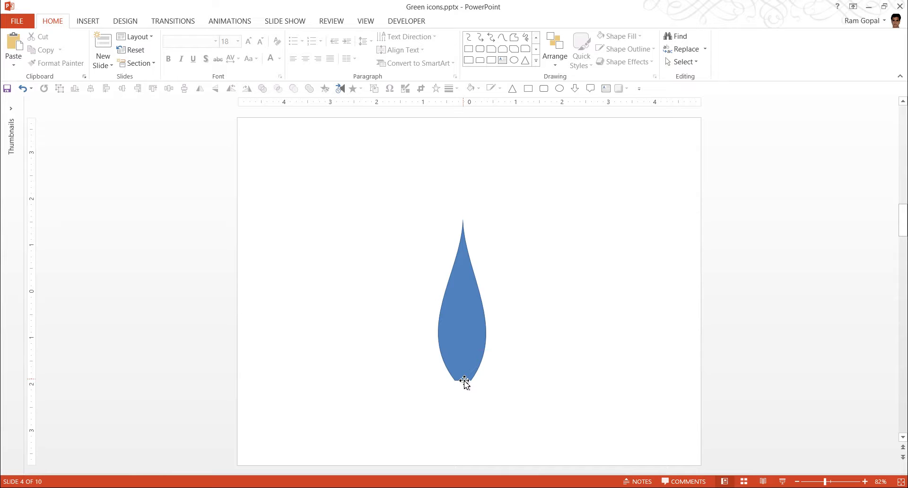
Step: Add a point at the middle of the leaf's base edge and pull it up about a third of the leaf's height to form a notch
left_click(463, 381)
right_click(463, 381)
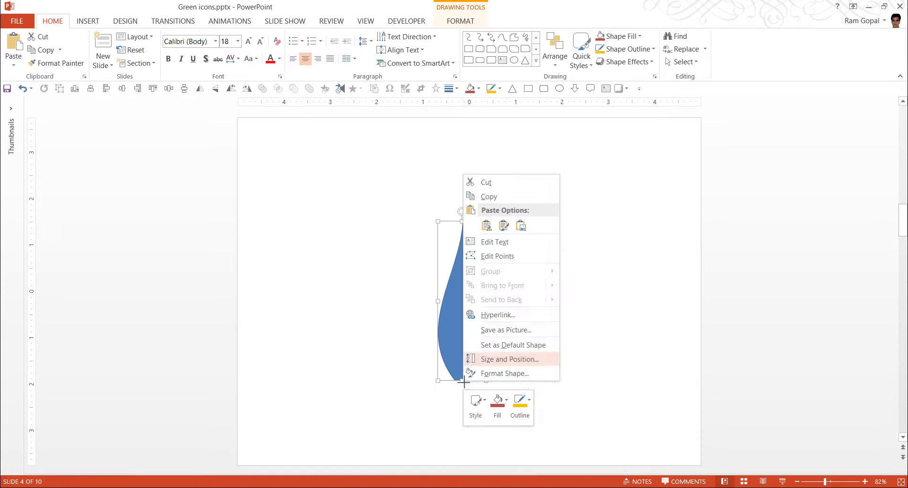
left_click(500, 254)
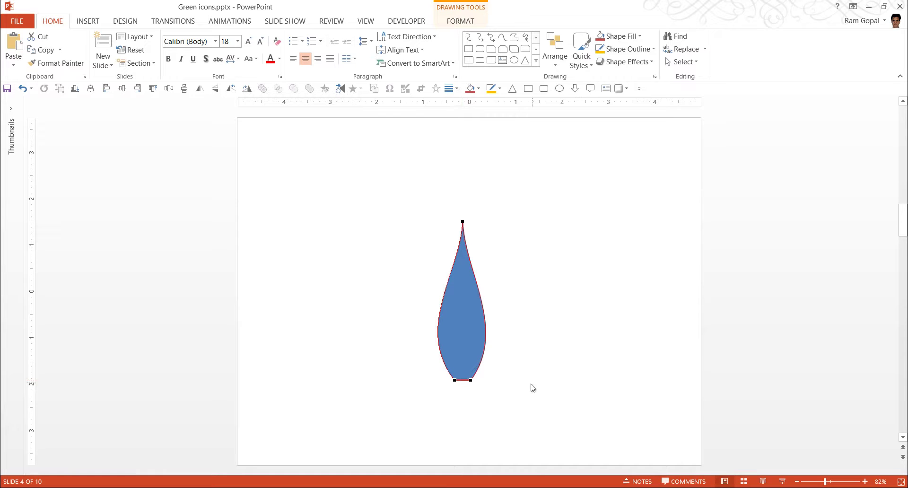
left_click_drag(463, 381, 461, 330)
left_click_drag(461, 329, 461, 327)
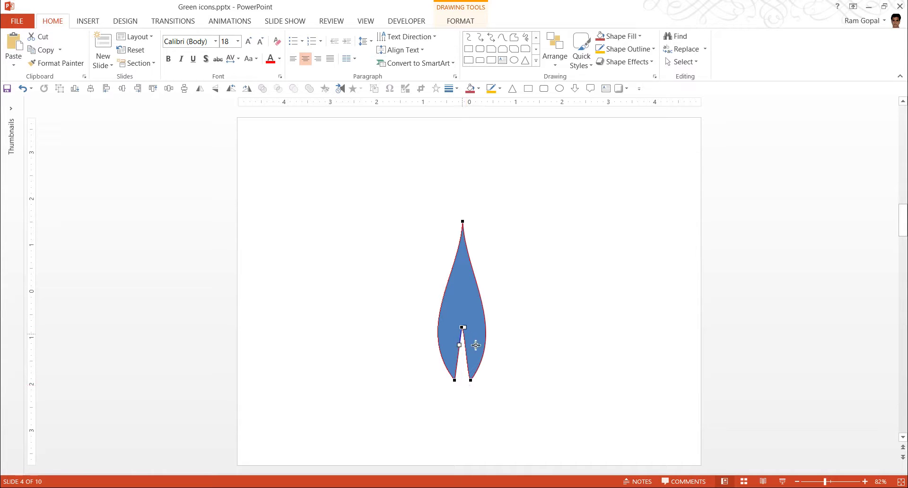
left_click(532, 367)
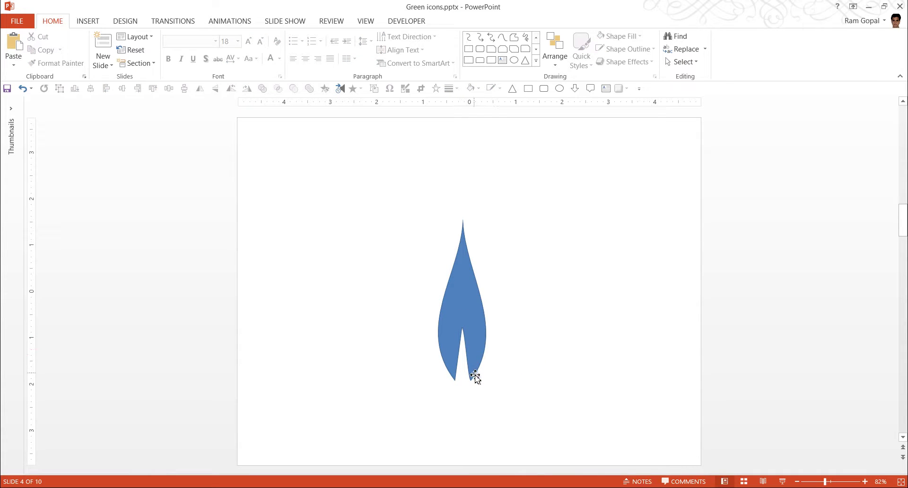
Step: Remove the leaf's outline and fill it with the standard light green color
left_click(468, 293)
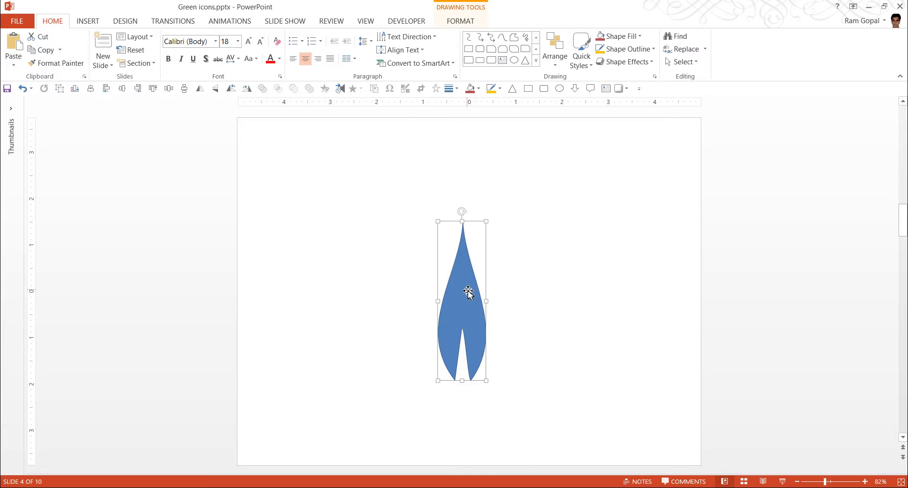
left_click(628, 48)
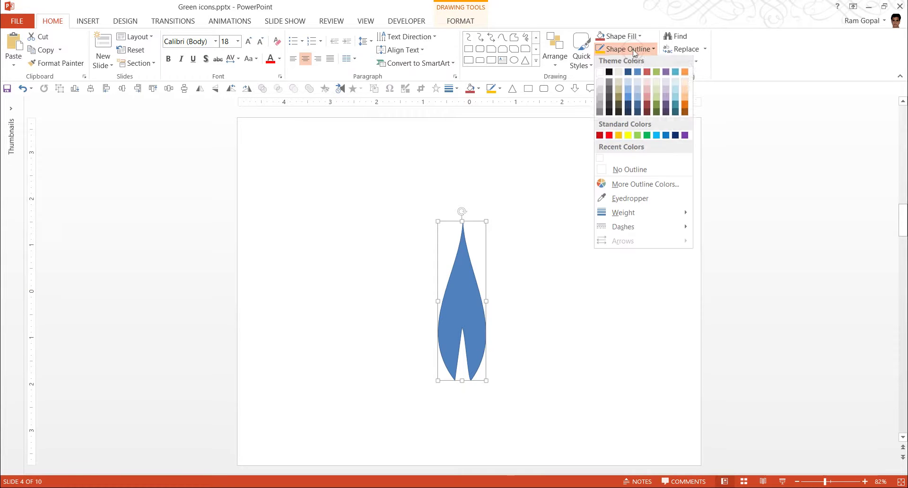
left_click(635, 173)
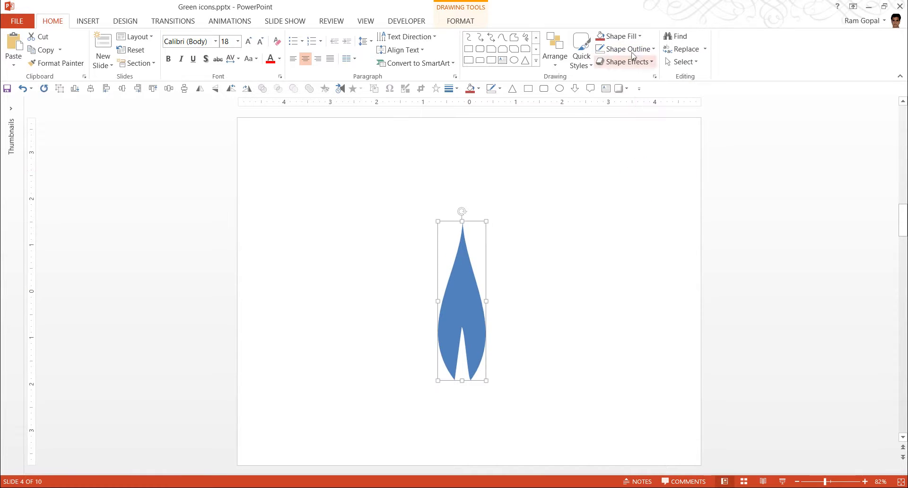
left_click(624, 37)
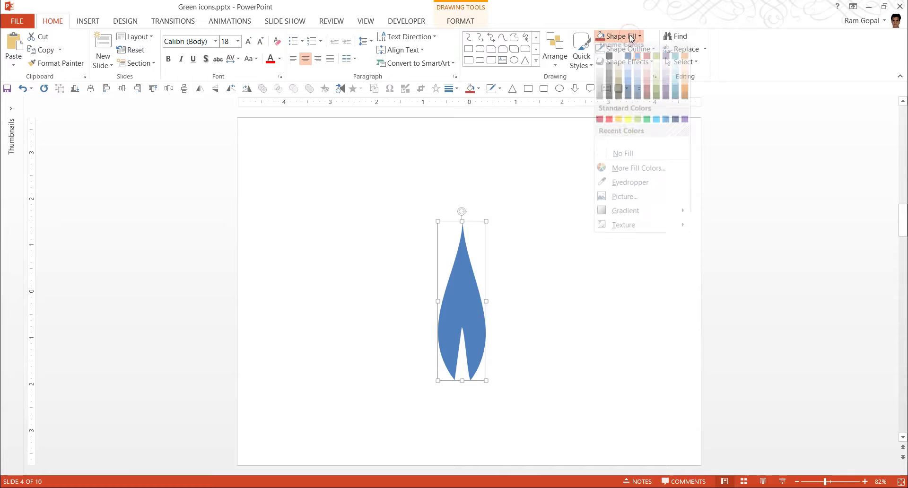
left_click(637, 126)
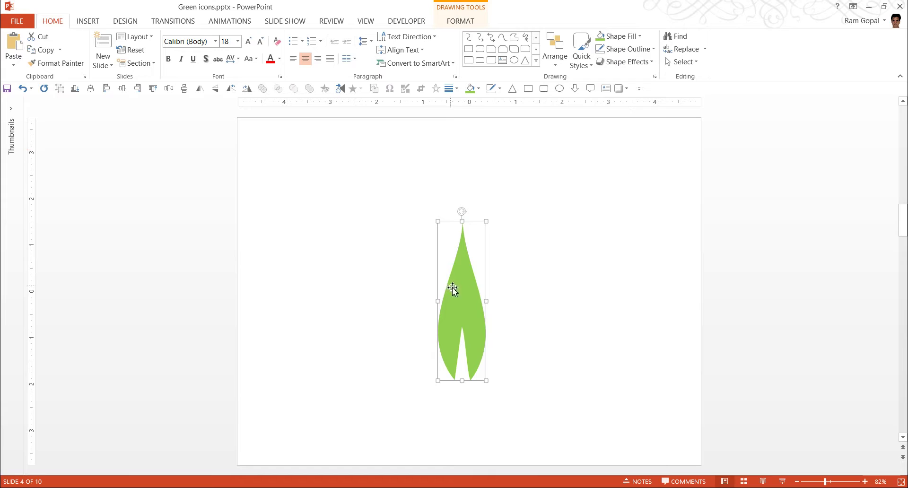
Step: Move the leaf toward the slide's left side and place two duplicates of it in a row to its right
left_click_drag(458, 290, 382, 287)
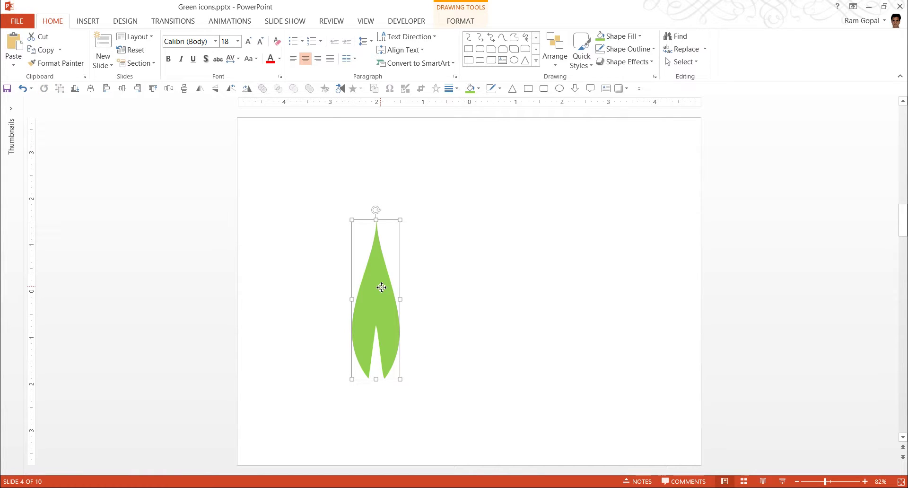
key("ctrl+d")
left_click_drag(401, 298, 486, 280)
Step: Tilt the left leaf to the left, then shrink the middle leaf, tilt it right and place it against the left leaf's base
left_click(385, 296)
left_click_drag(375, 210, 332, 254)
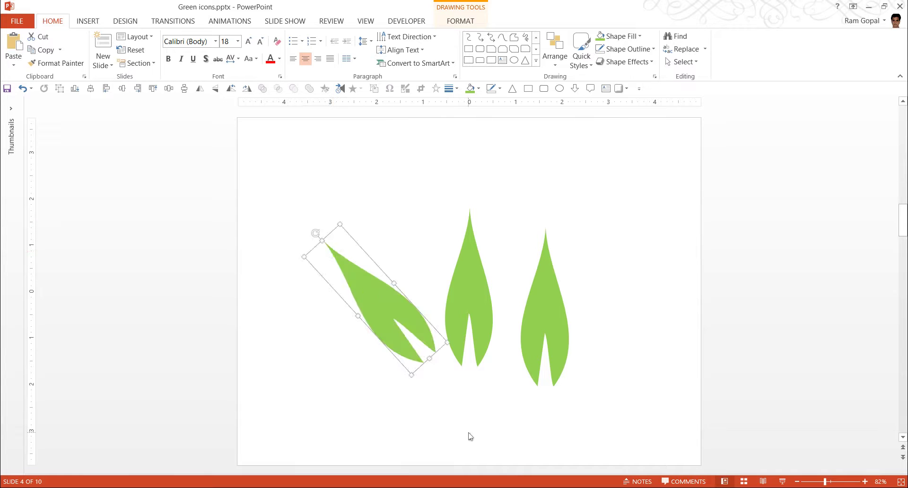
left_click(475, 256)
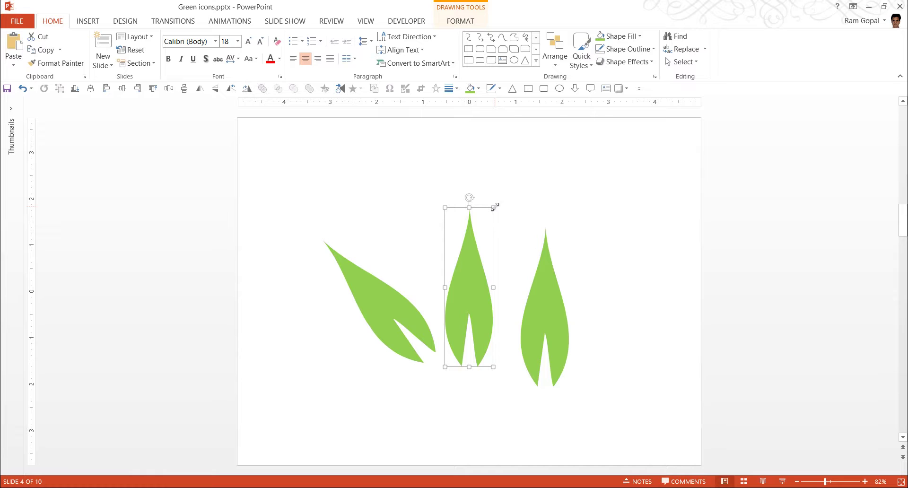
left_click_drag(495, 206, 485, 313)
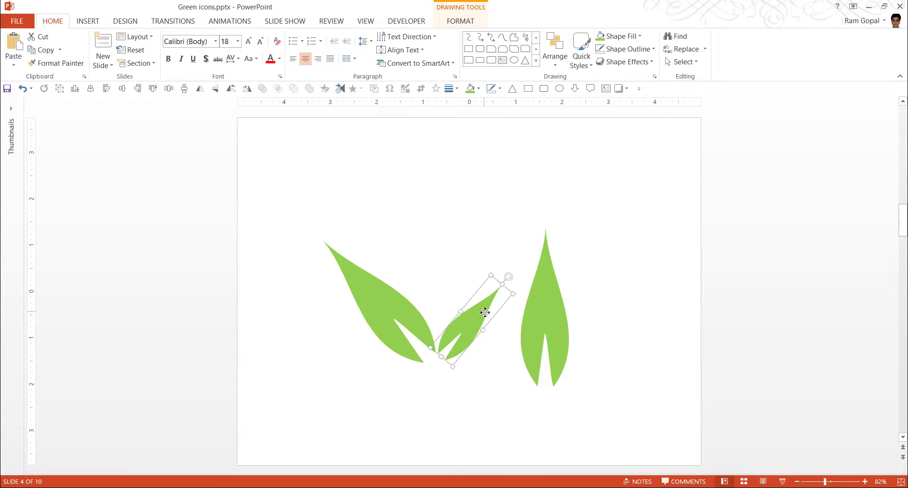
Step: Edit the right leaf's points to curve both sides of its base notch into a bent stem gap, and shift the leaf slightly up and right
left_click(562, 315)
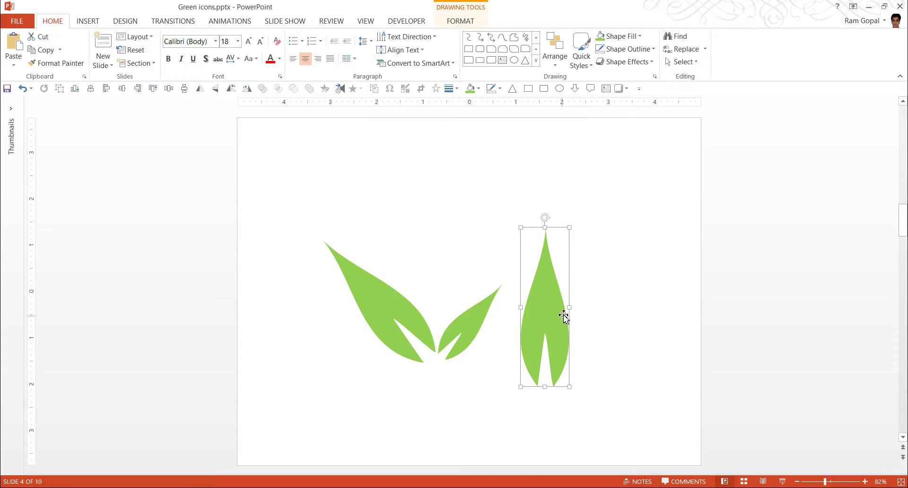
right_click(563, 316)
left_click(608, 191)
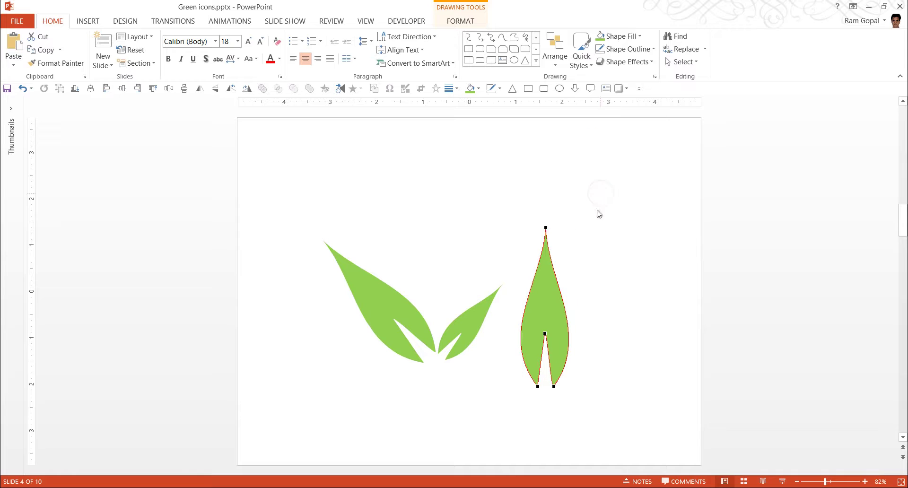
left_click(537, 387)
left_click_drag(539, 368, 536, 354)
left_click(554, 386)
mouse_move(553, 386)
left_mouse_down()
mouse_move(542, 376)
mouse_move(549, 386)
left_mouse_up()
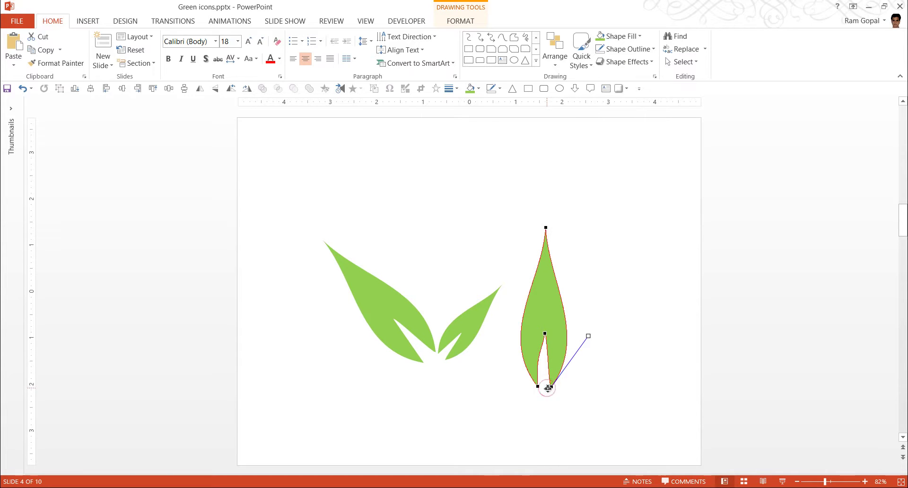
left_click_drag(546, 387, 538, 356)
left_click(659, 355)
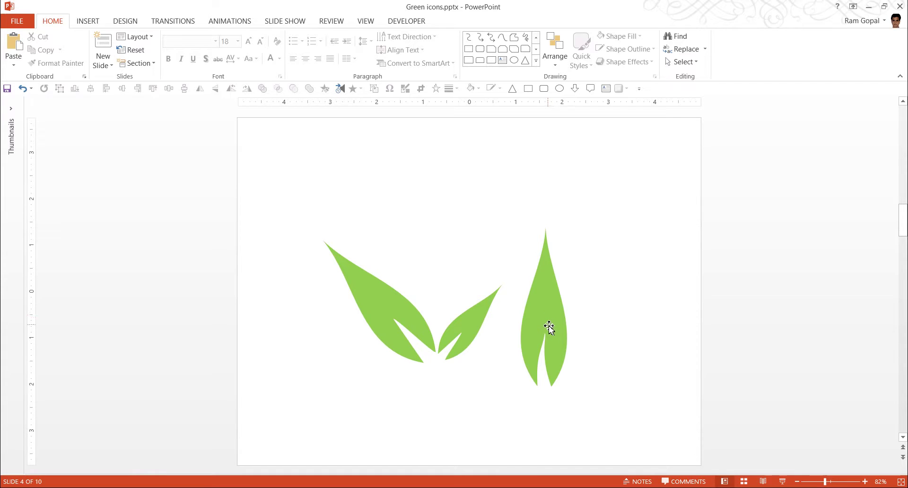
left_click_drag(549, 326, 577, 308)
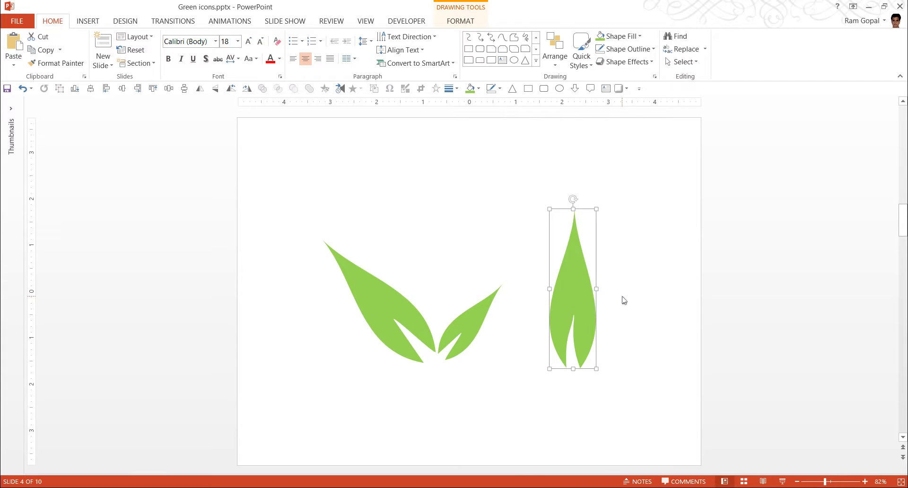
Step: Go to slide 5 with the Cause and Effect tree diagram
scroll(623, 300, "down", 2)
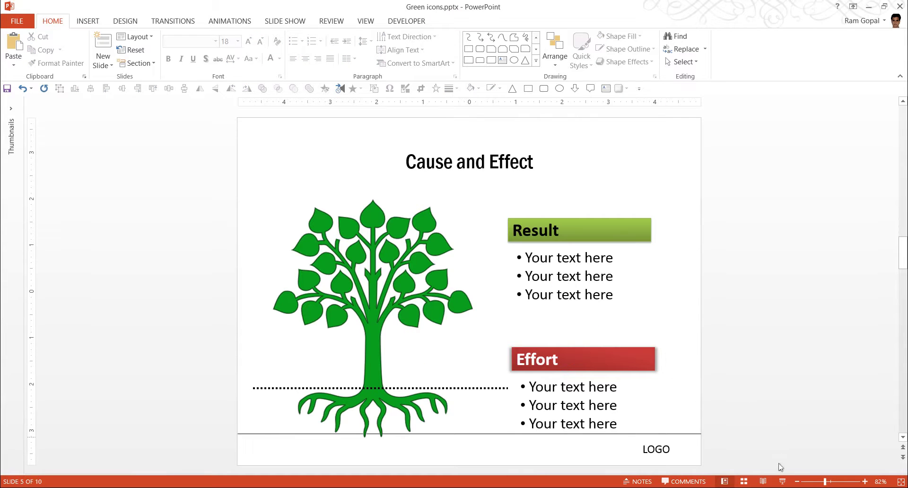